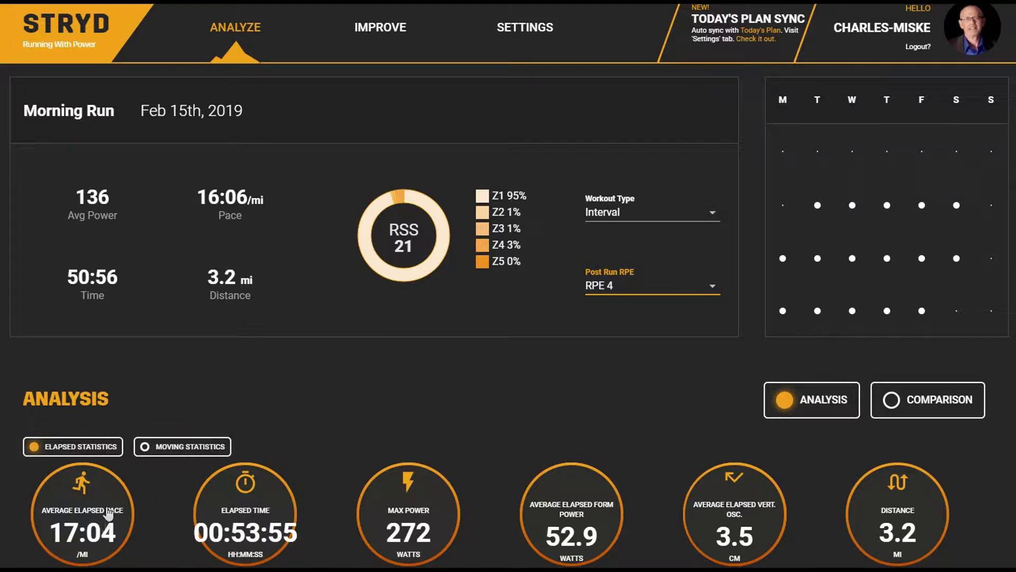
# - Check the workout type and post-run RPE options for the morning run, keeping Interval and RPE 4
pyautogui.scroll(-1, 142, 556)
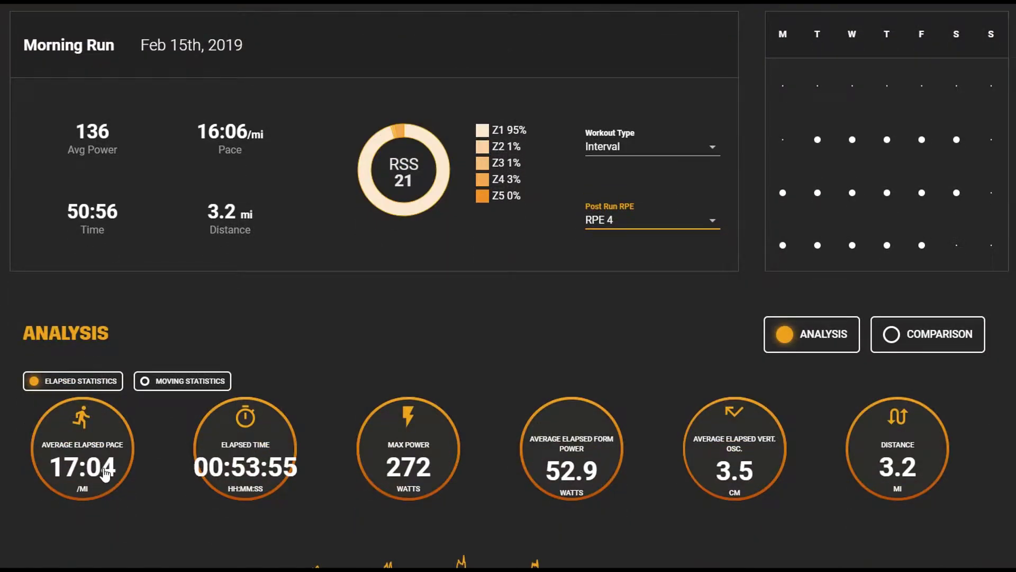
pyautogui.scroll(1, 52, 119)
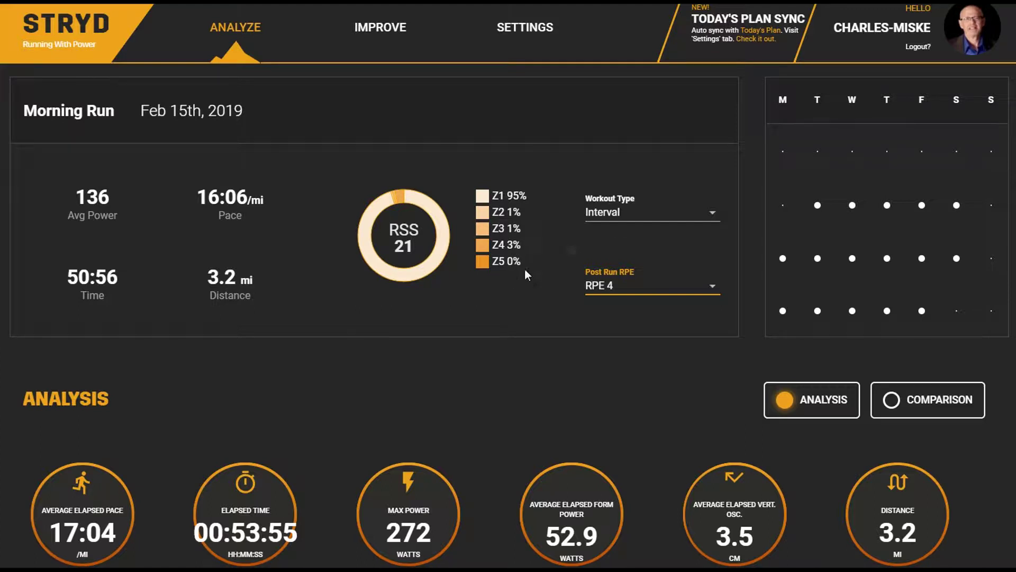
pyautogui.click(631, 218)
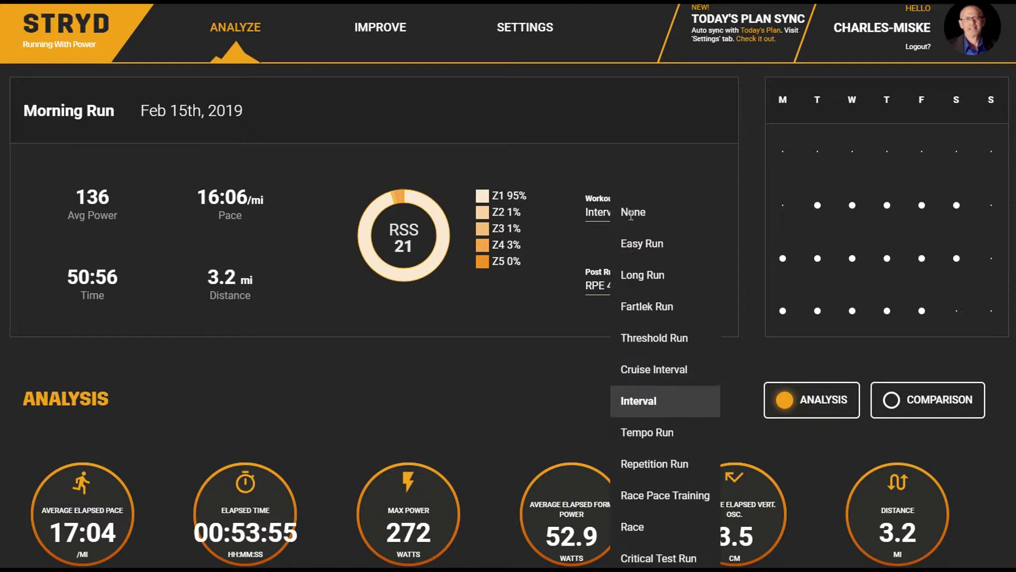
pyautogui.click(644, 402)
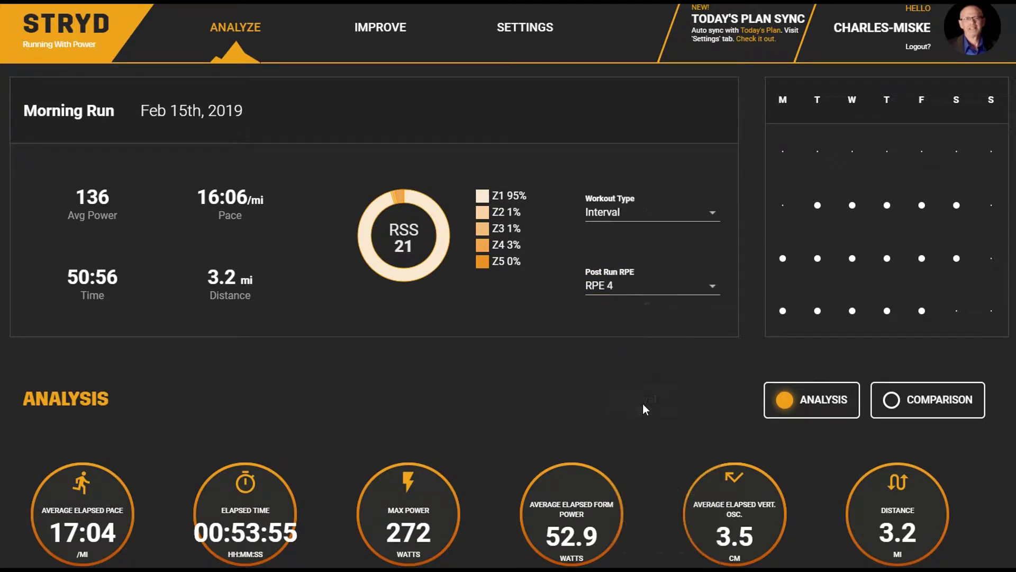
pyautogui.click(625, 294)
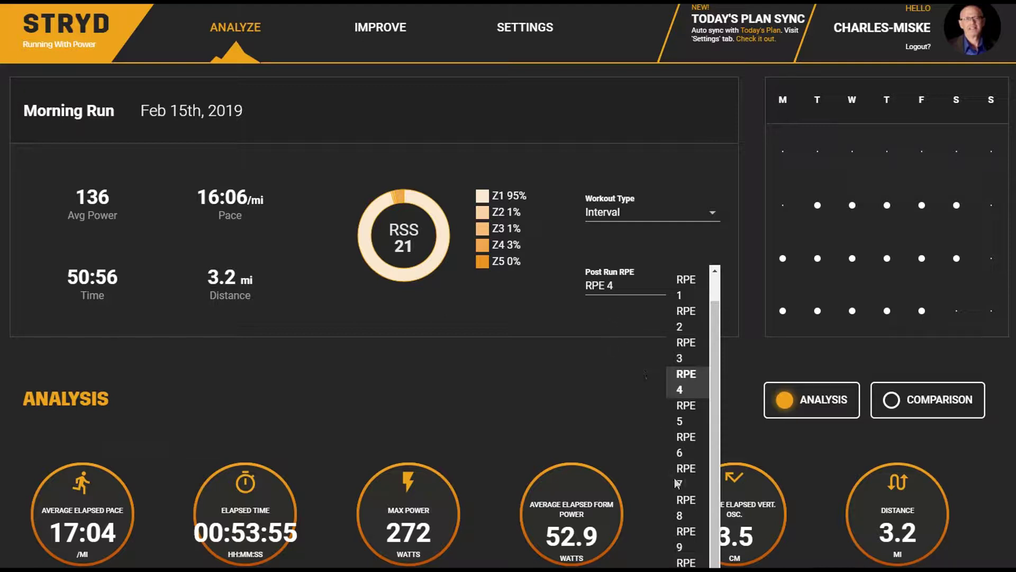
pyautogui.click(621, 328)
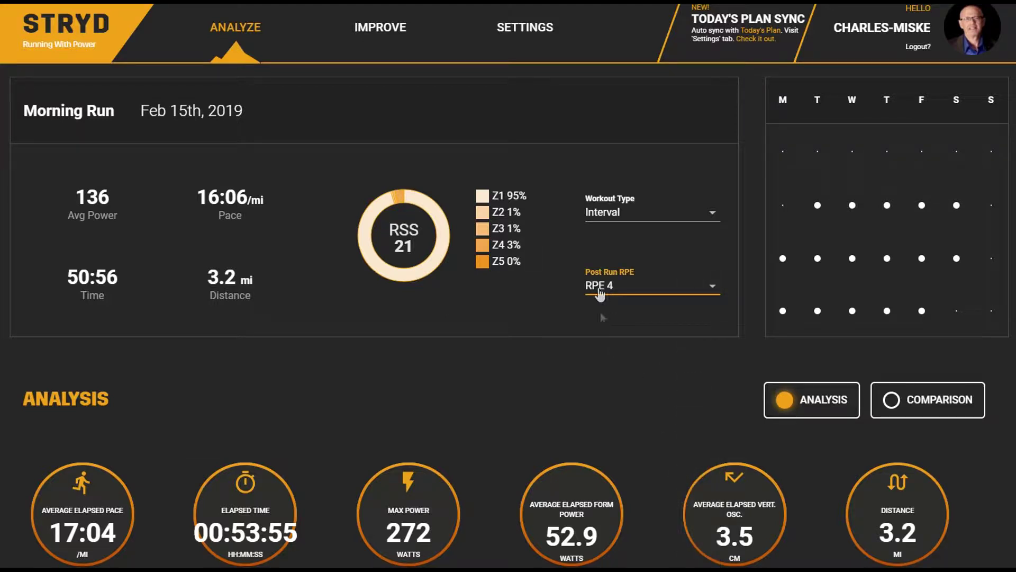
# - Switch the average elapsed pace statistic to max pace and the elapsed time statistic to total time
pyautogui.scroll(-2, 441, 365)
pyautogui.scroll(2, 441, 365)
pyautogui.scroll(-2, 381, 408)
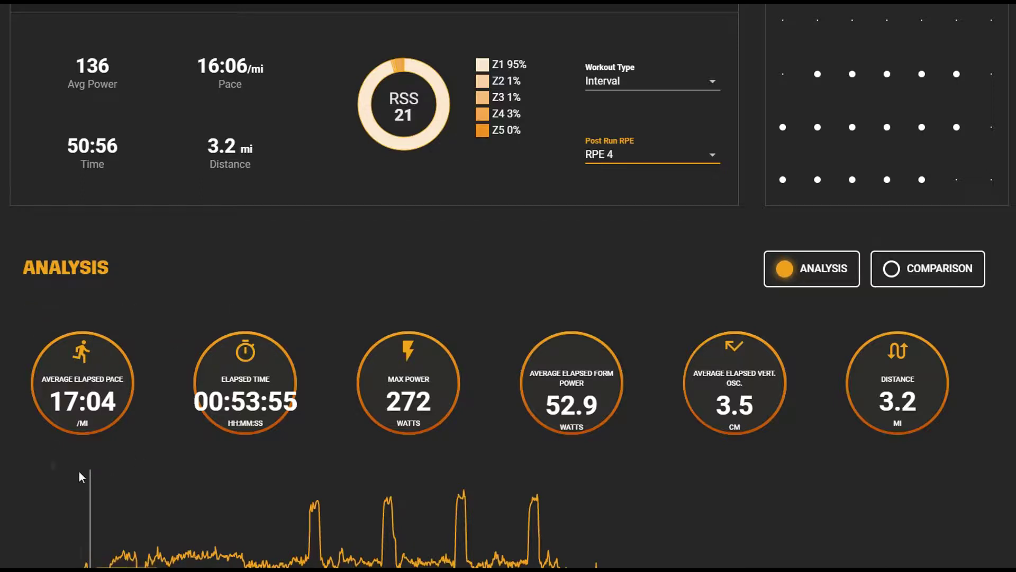
pyautogui.moveTo(77, 401)
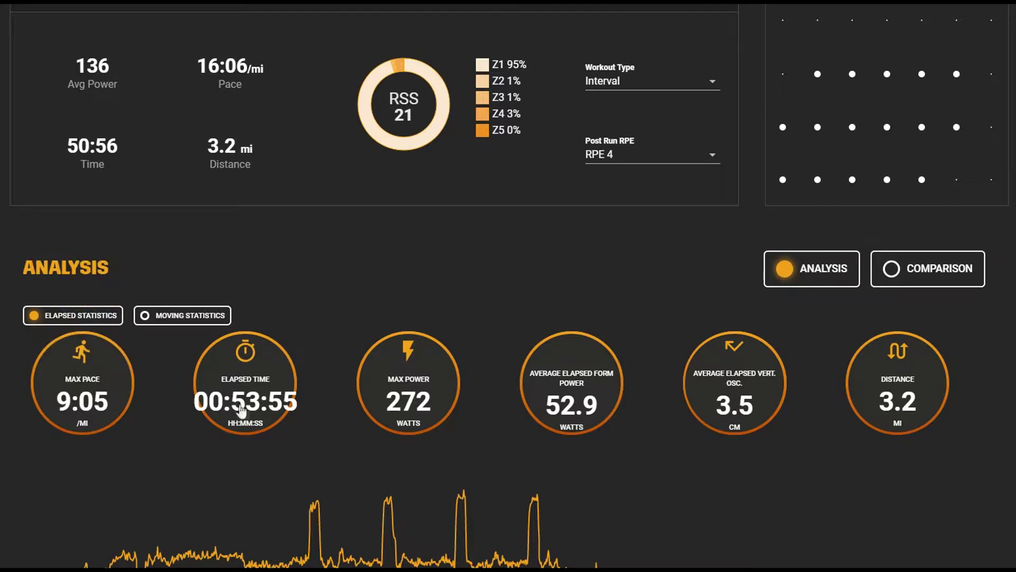
pyautogui.moveTo(267, 386)
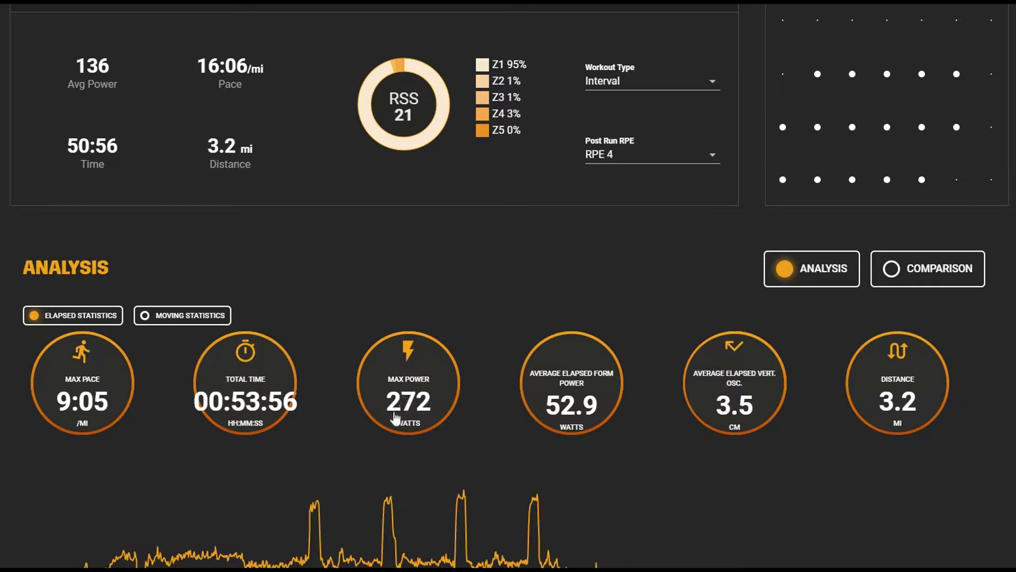
# - Show average elapsed leg spring in place of form power, and check the alternatives to vertical oscillation while keeping it selected
pyautogui.moveTo(395, 408)
pyautogui.moveTo(564, 404)
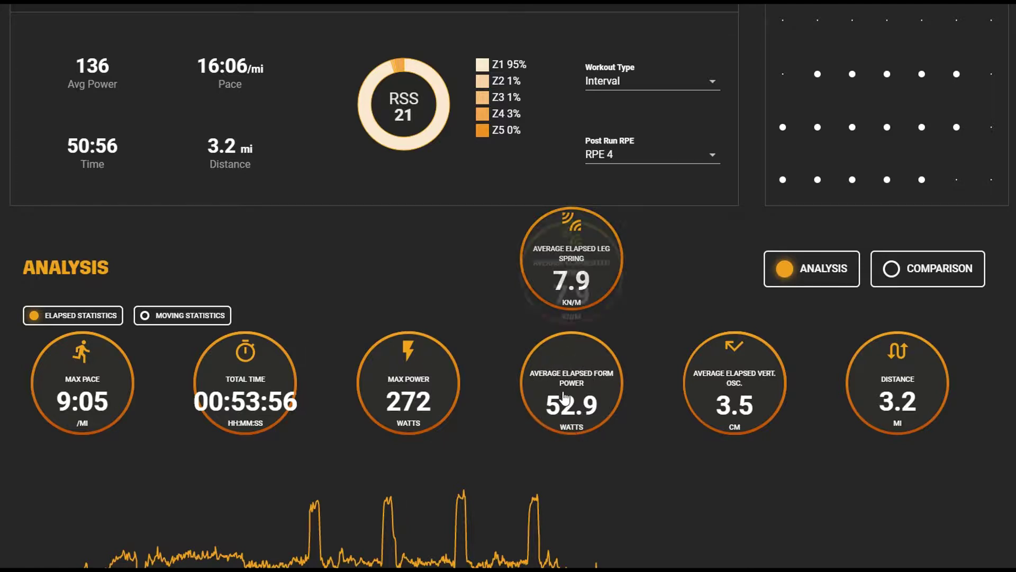
pyautogui.click(566, 373)
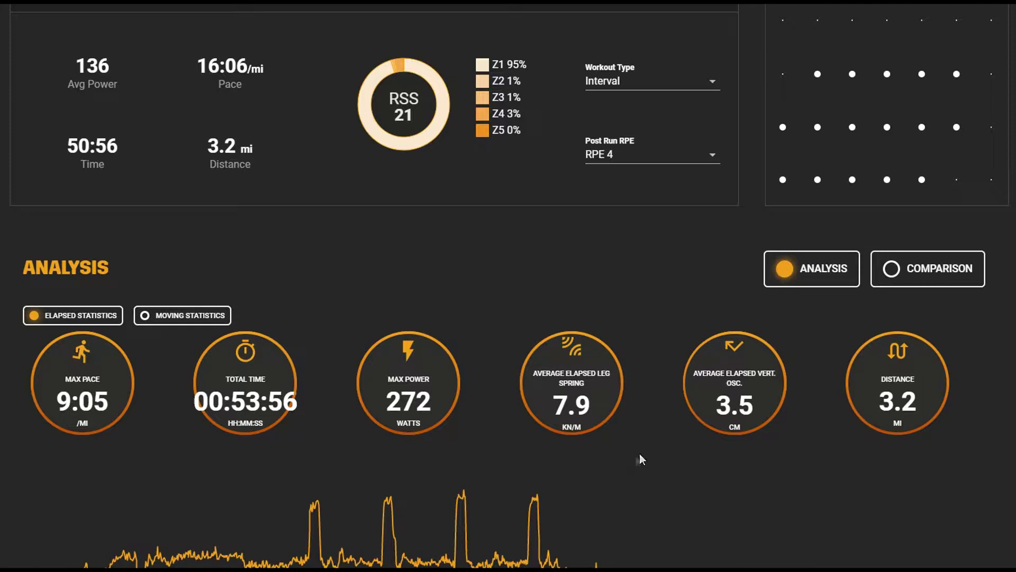
pyautogui.click(763, 409)
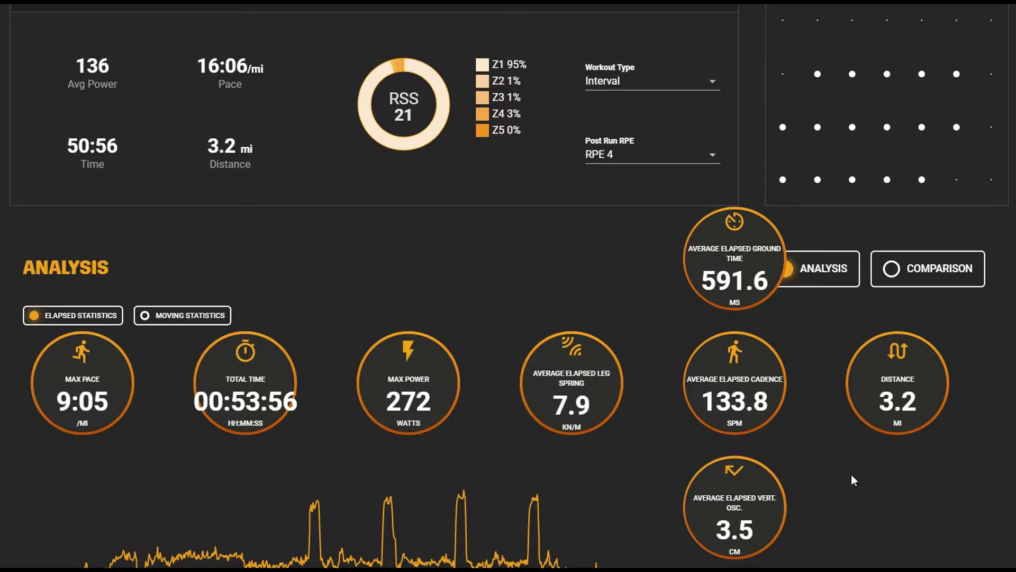
pyautogui.click(747, 398)
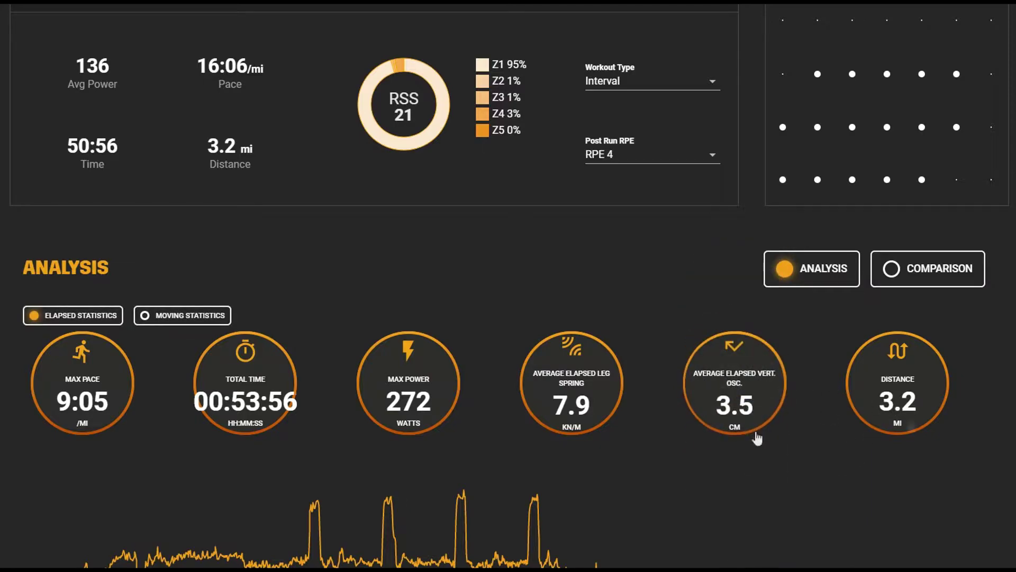
# - Examine the power graph over the full duration of the run
pyautogui.scroll(-6, 627, 405)
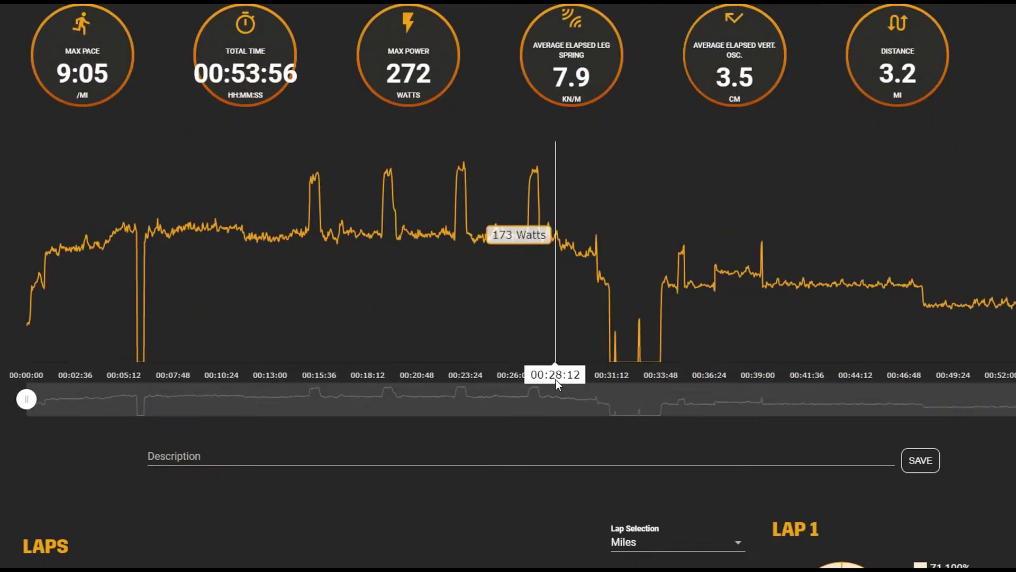
pyautogui.scroll(1, 516, 356)
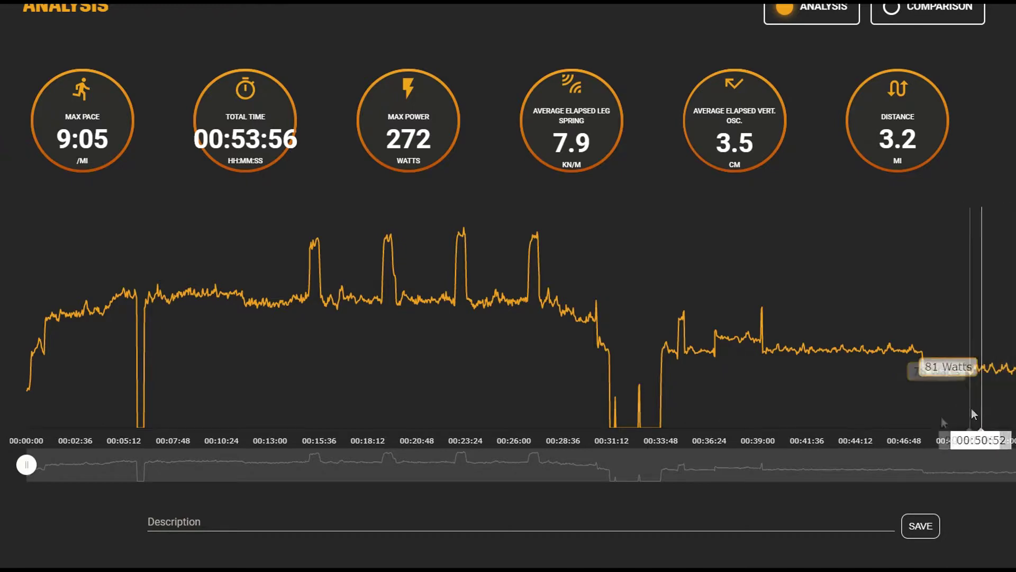
pyautogui.moveTo(968, 501); pyautogui.dragTo(914, 504)
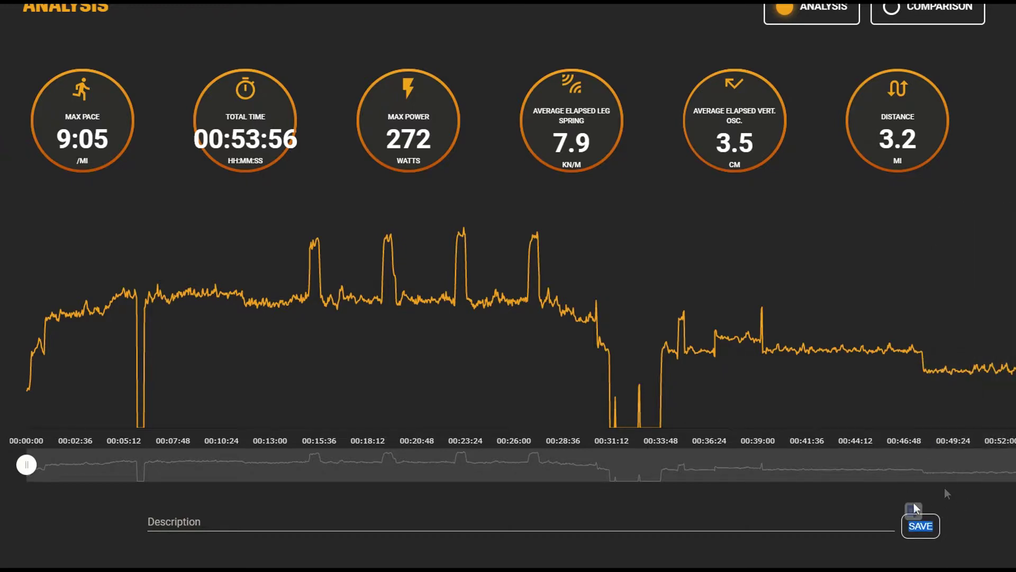
pyautogui.scroll(-2, 940, 405)
pyautogui.scroll(-1, 940, 405)
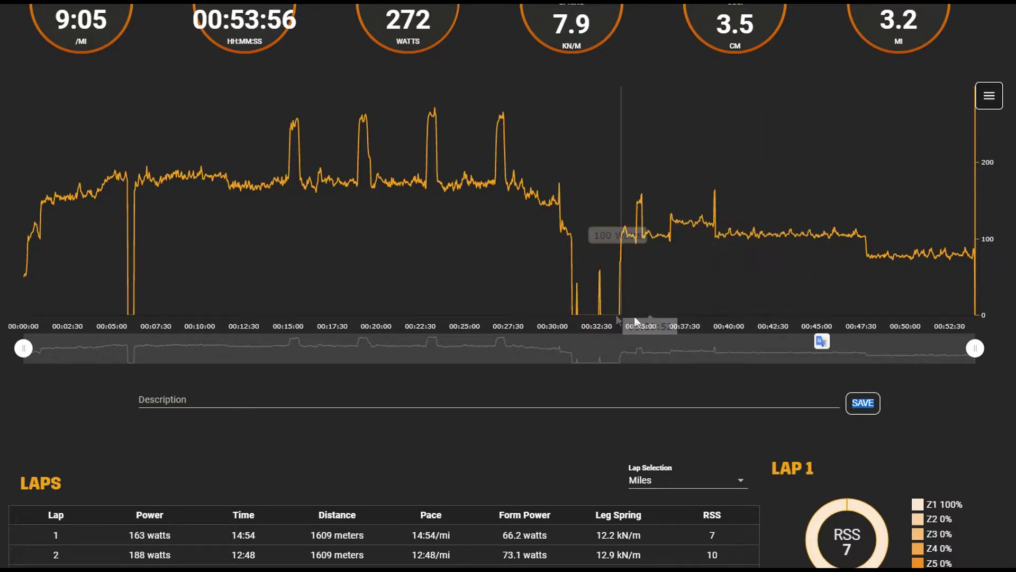
# - Inspect the RSS zone breakdown of individual laps and the lap selection options, keeping Miles
pyautogui.scroll(-3, 847, 283)
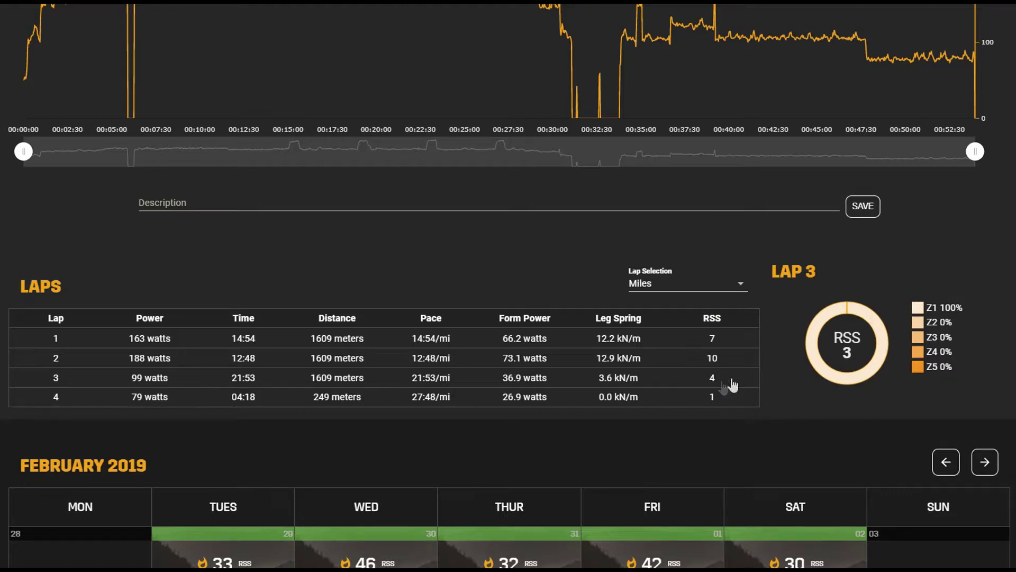
pyautogui.click(719, 402)
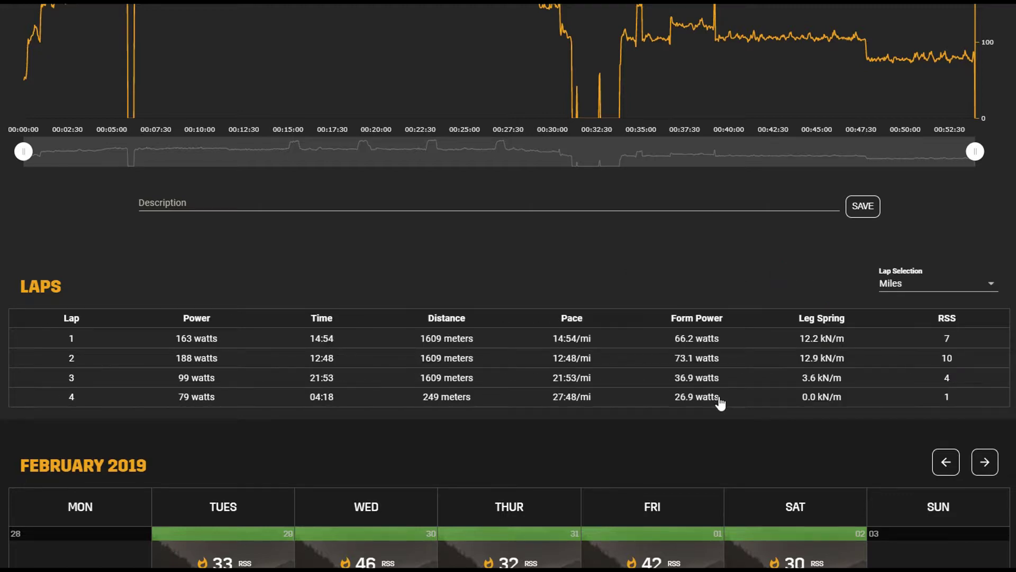
pyautogui.click(734, 344)
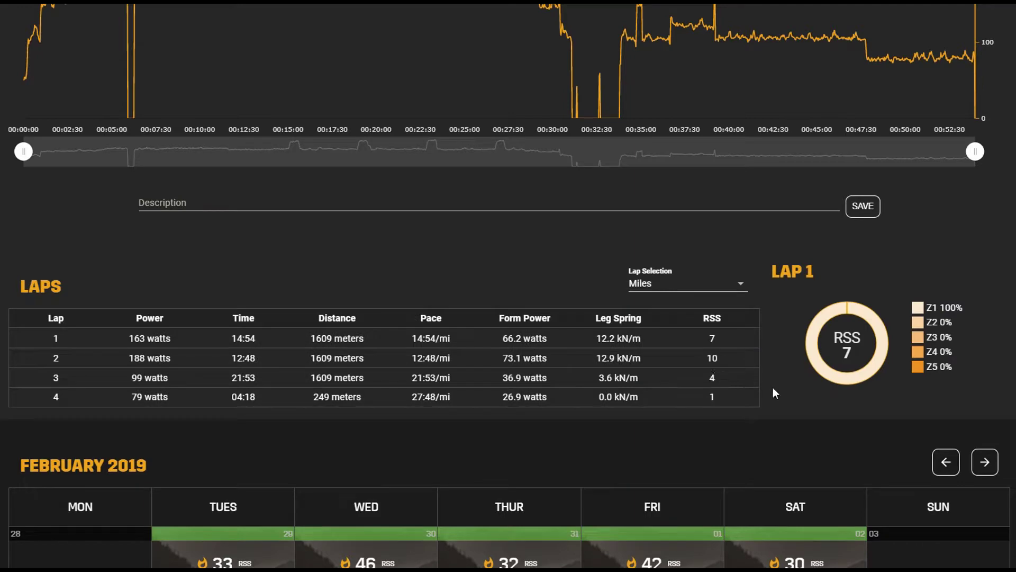
pyautogui.scroll(-1, 746, 408)
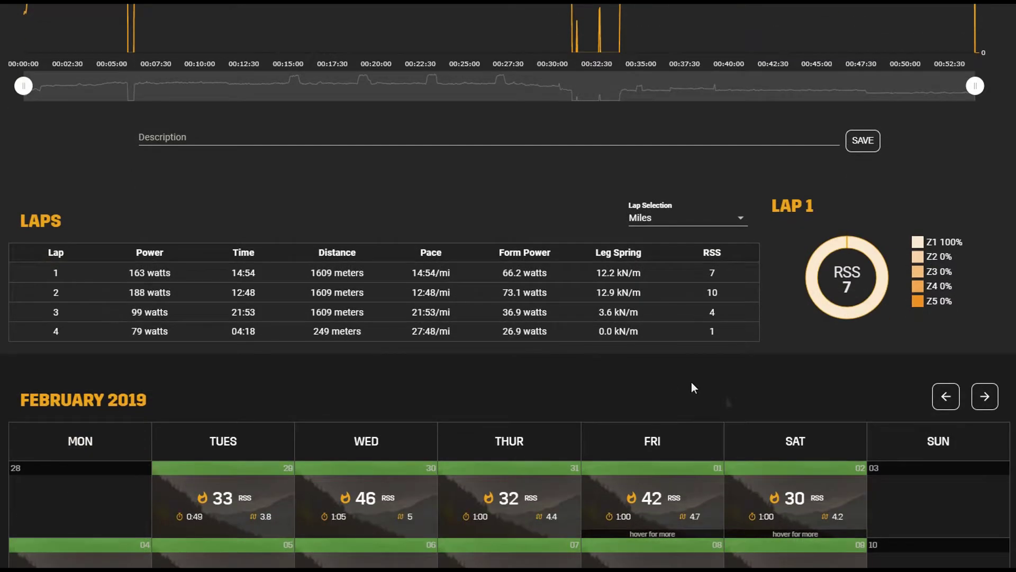
pyautogui.click(684, 224)
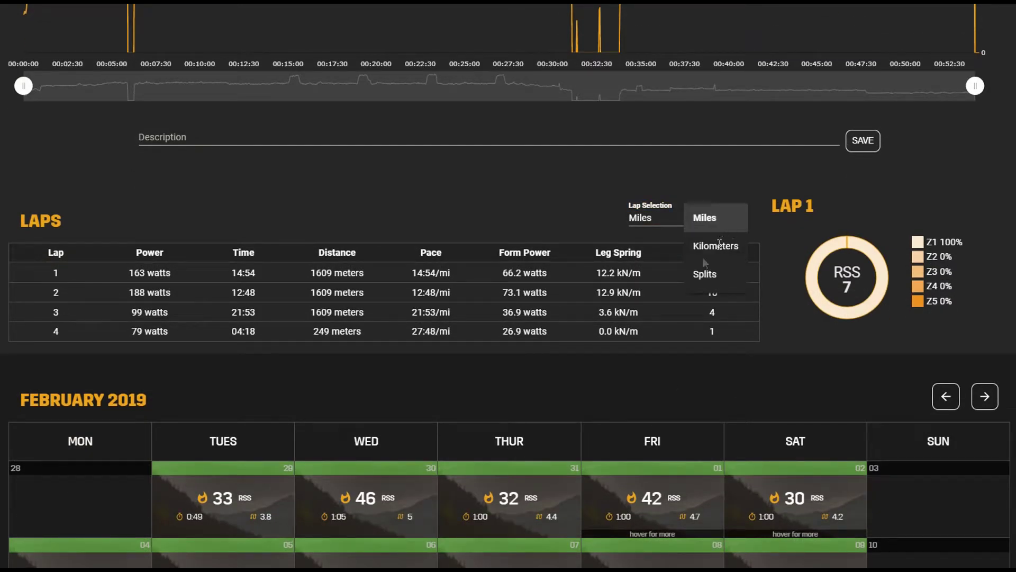
pyautogui.click(567, 209)
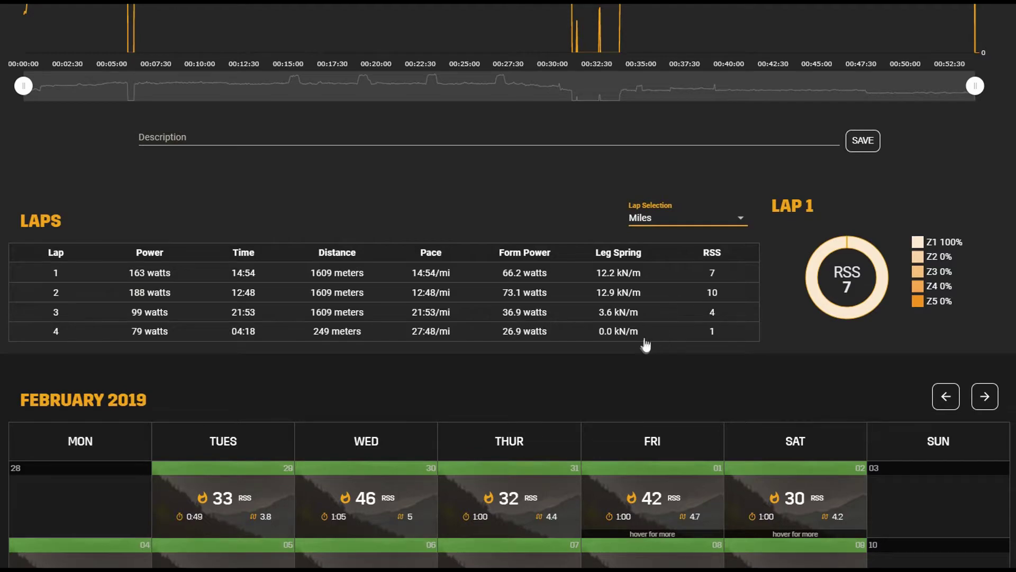
# - Review the February 2019 training calendar, including the multiple runs recorded on February 2 and 13
pyautogui.scroll(-4, 646, 344)
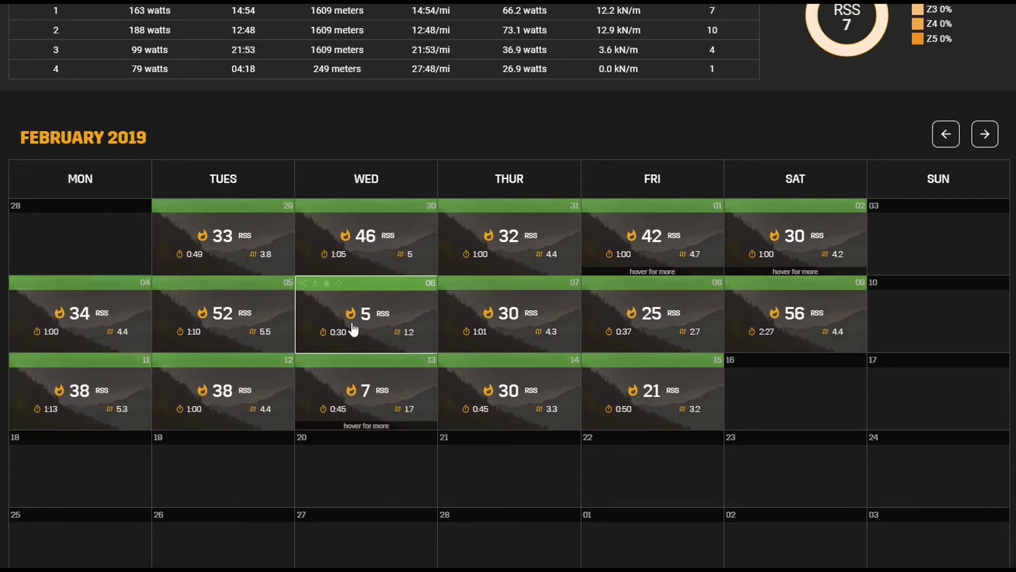
pyautogui.moveTo(353, 393)
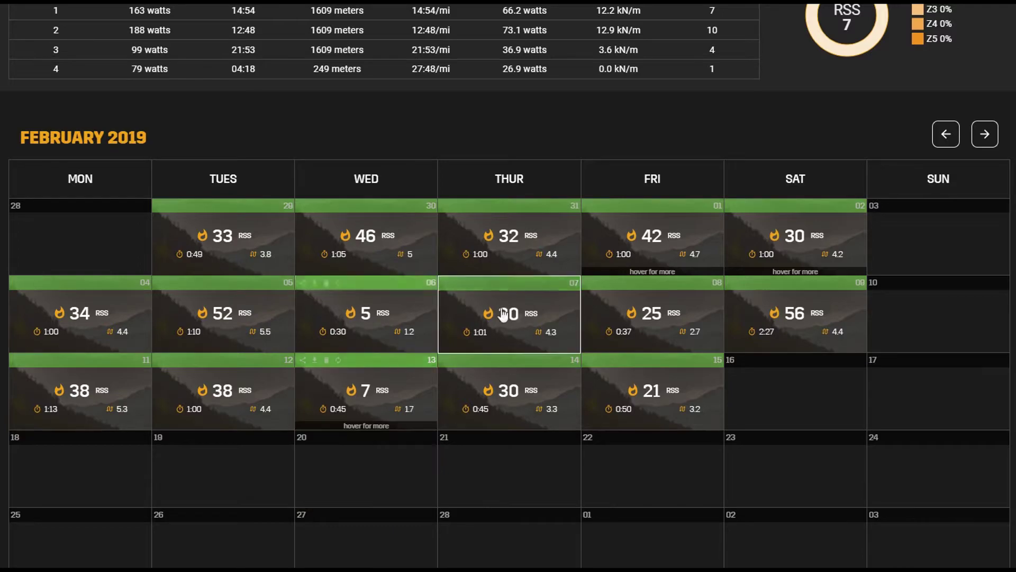
pyautogui.moveTo(801, 258)
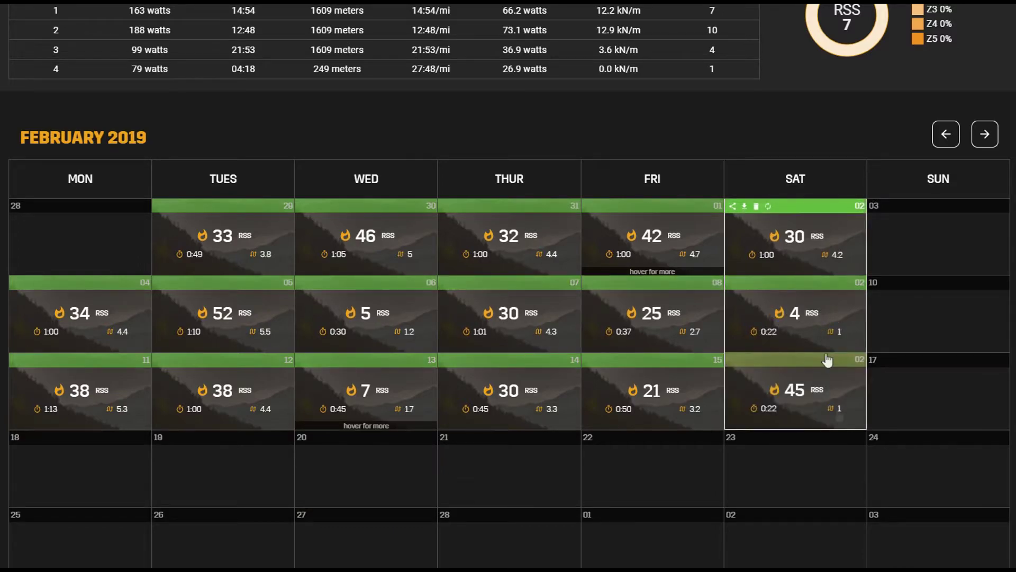
# - Overlay cadence on the run's power graph
pyautogui.scroll(10, 833, 294)
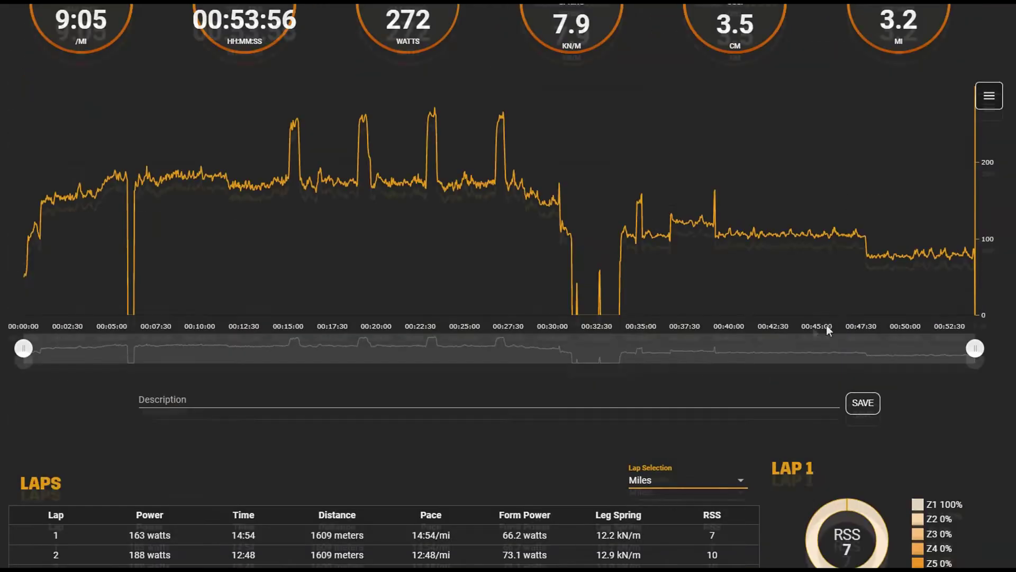
pyautogui.scroll(1, 741, 318)
pyautogui.scroll(5, 847, 339)
pyautogui.click(989, 358)
pyautogui.scroll(-2, 833, 357)
pyautogui.click(984, 233)
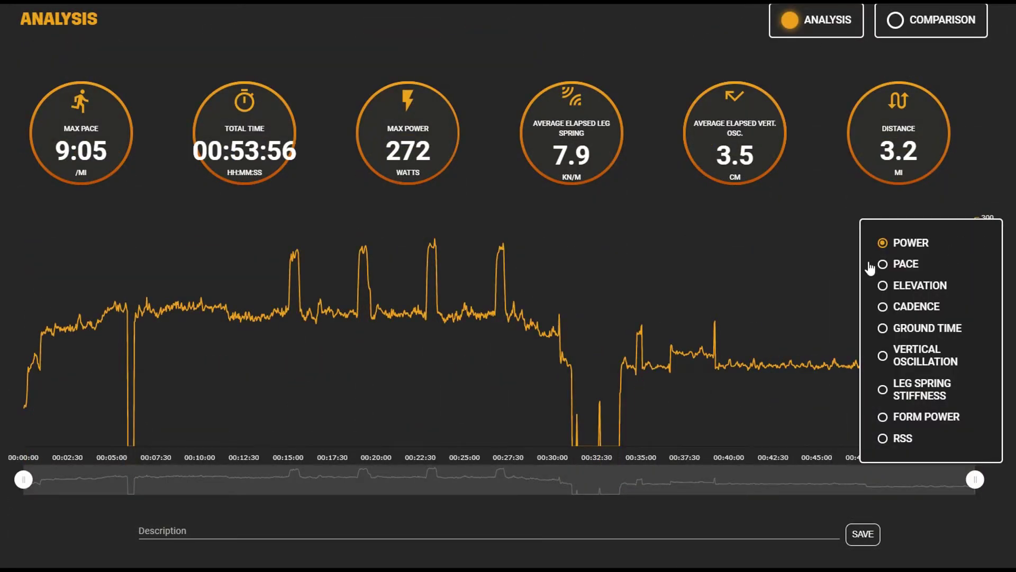
pyautogui.click(909, 315)
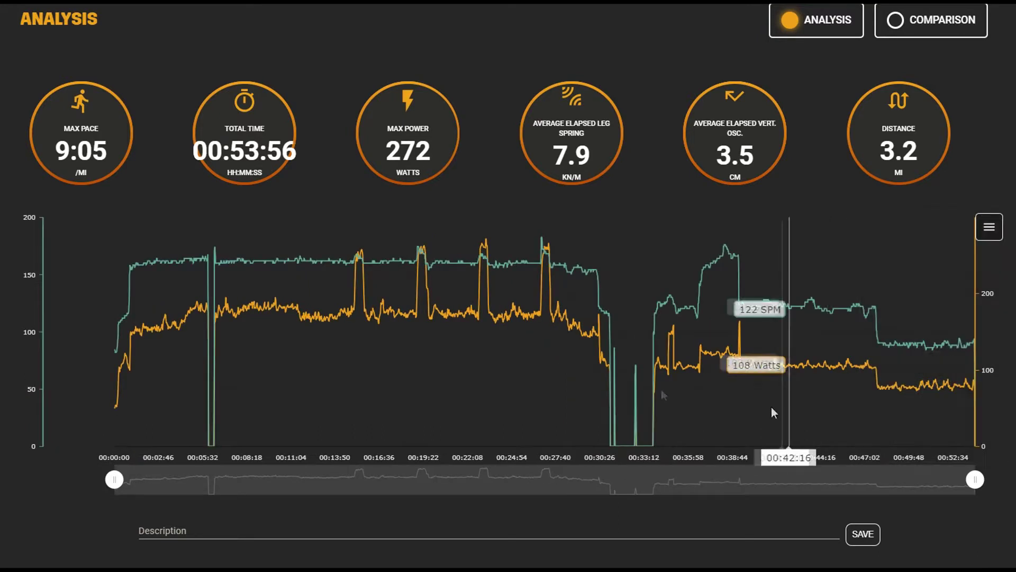
# - Replace cadence with ground time as the metric plotted alongside power
pyautogui.click(990, 233)
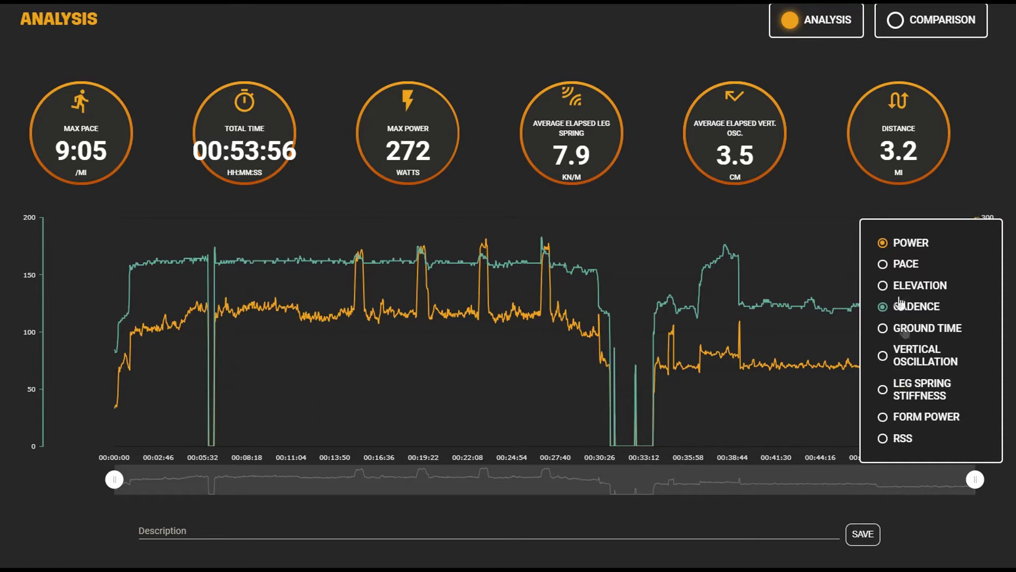
pyautogui.click(915, 313)
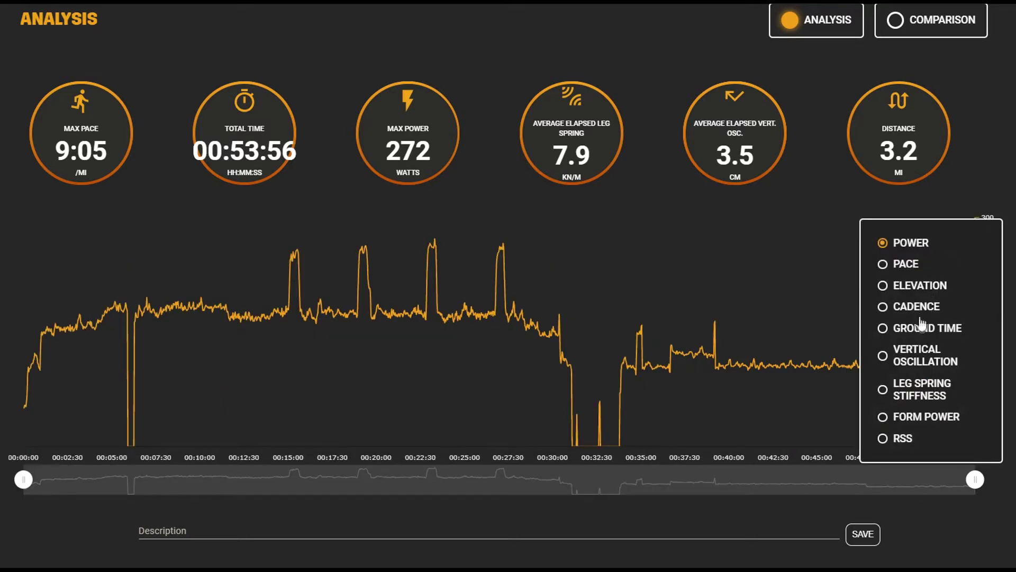
pyautogui.click(904, 323)
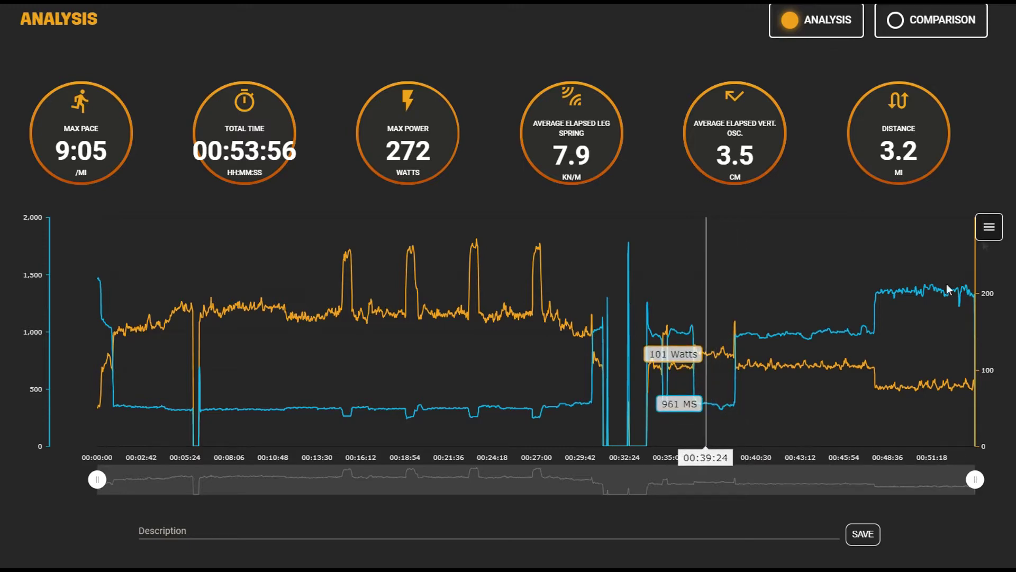
# - Add cadence to the graph alongside power and ground time
pyautogui.click(988, 232)
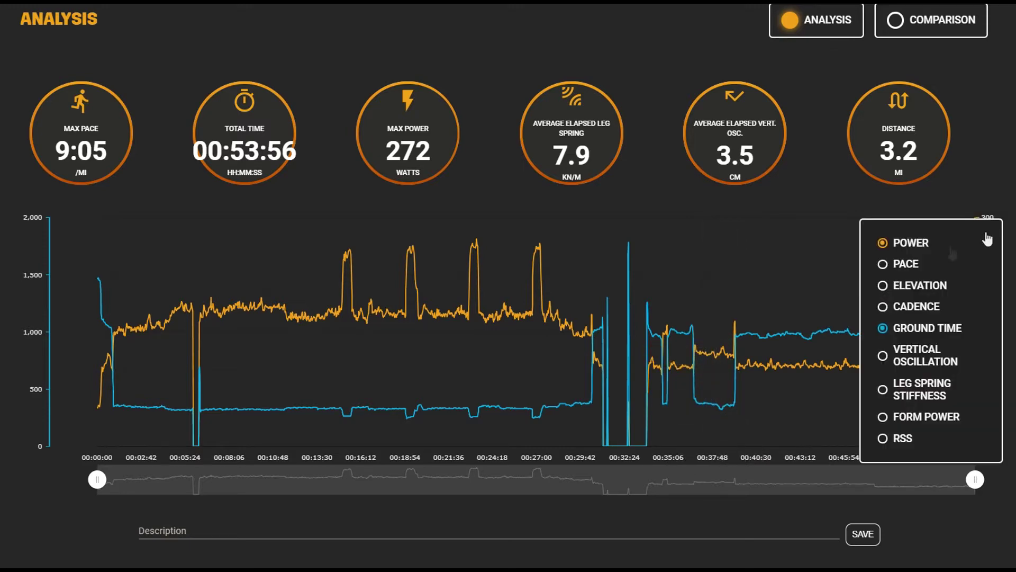
pyautogui.click(917, 312)
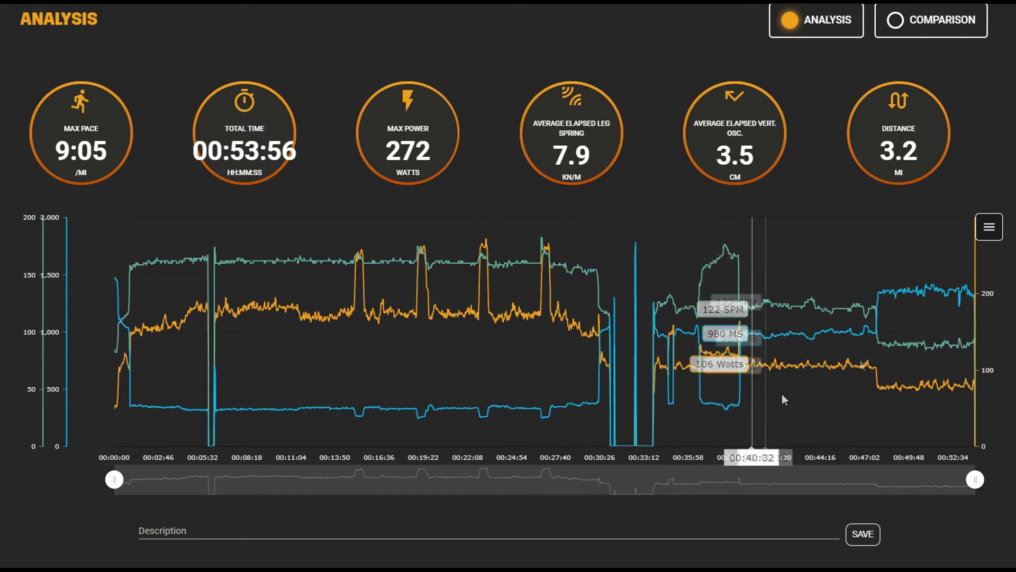
# - Replace cadence and ground time with vertical oscillation as the metric plotted alongside power
pyautogui.click(988, 227)
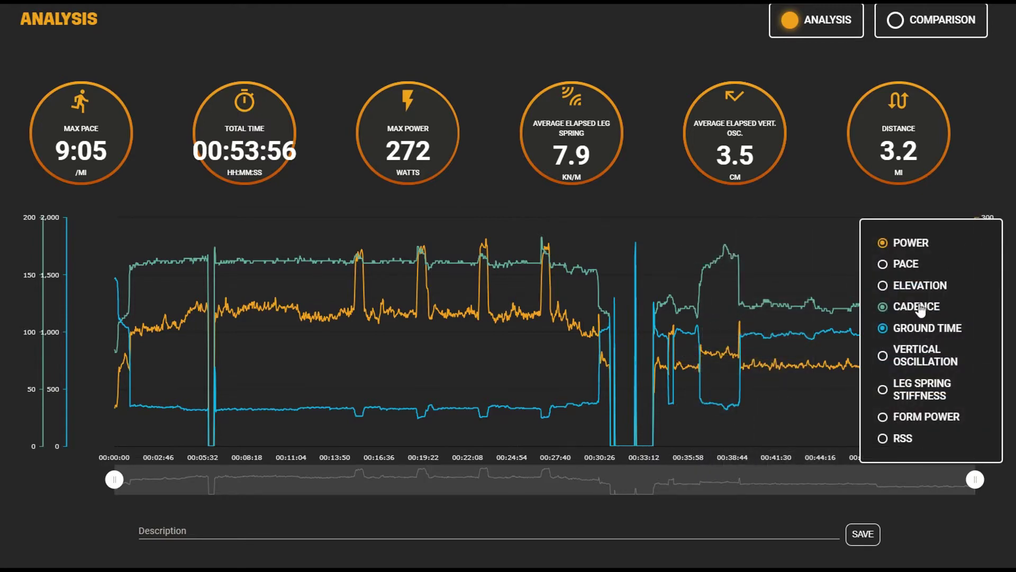
pyautogui.click(914, 332)
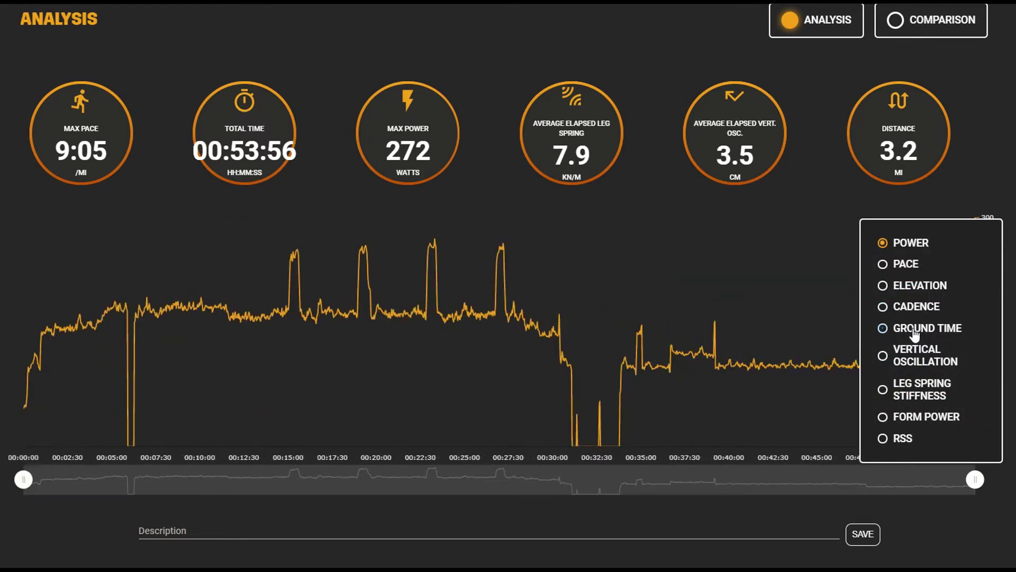
pyautogui.click(917, 364)
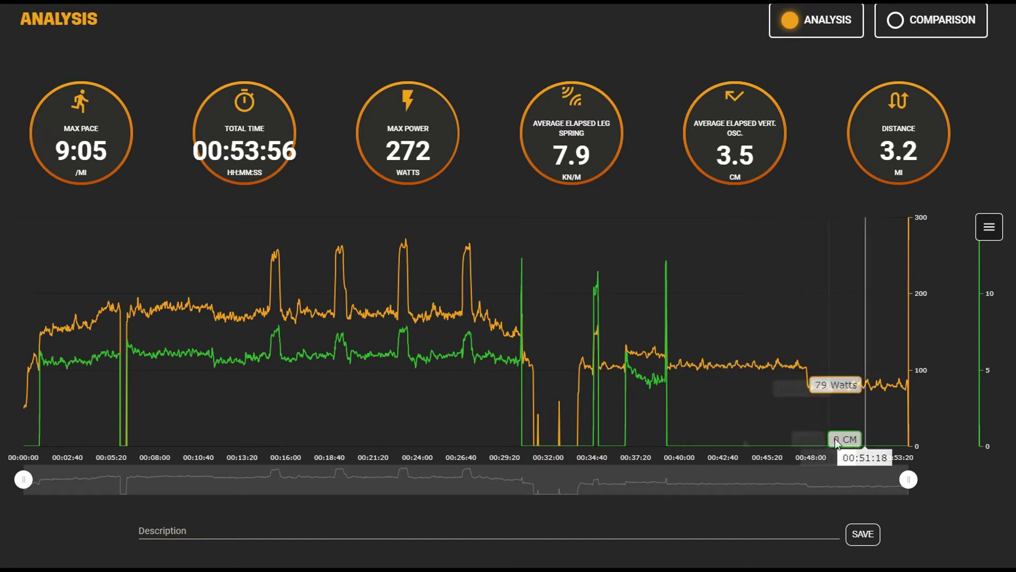
# - Replace vertical oscillation with form power on the run's power graph
pyautogui.click(995, 225)
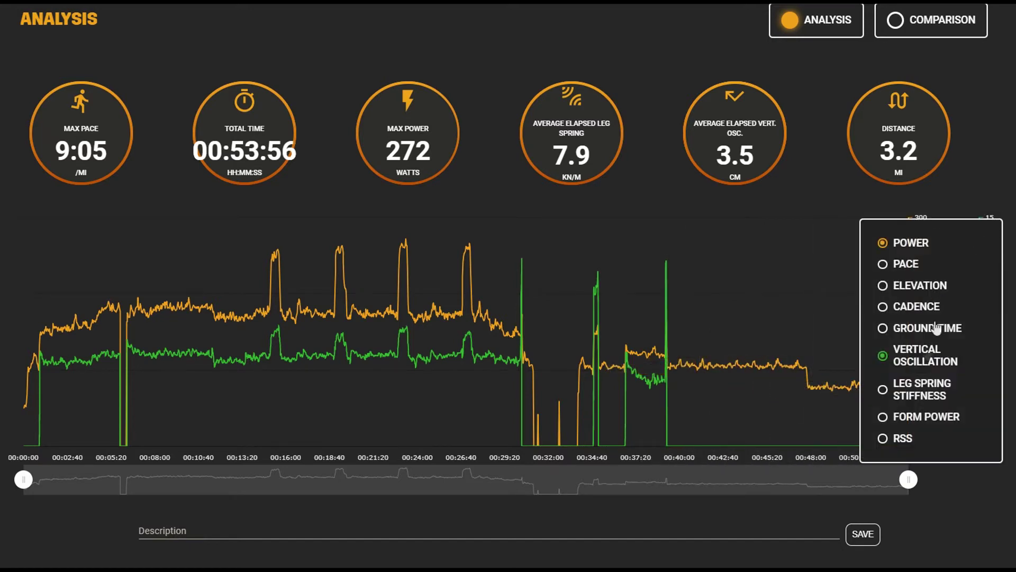
pyautogui.click(925, 358)
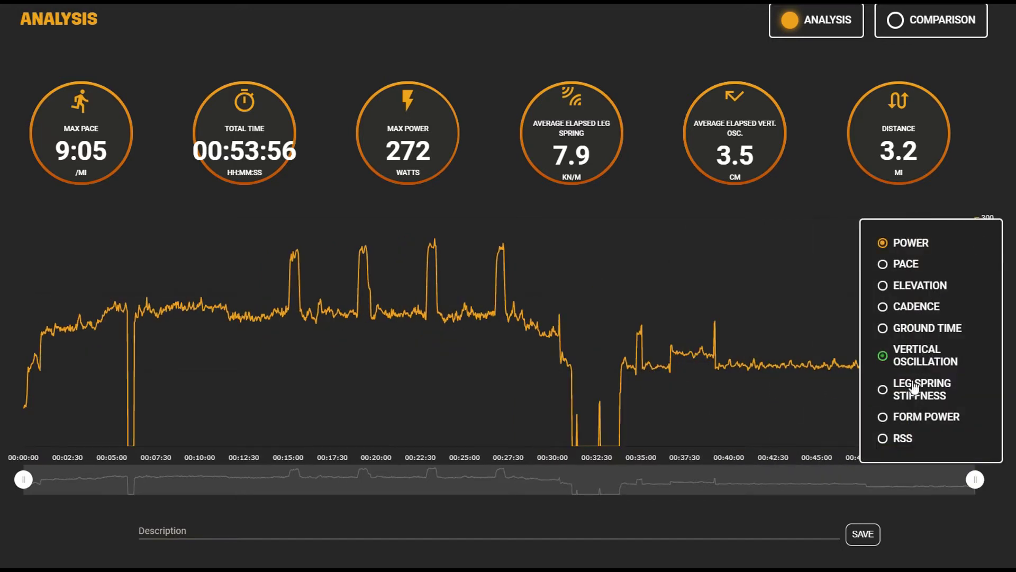
pyautogui.click(911, 418)
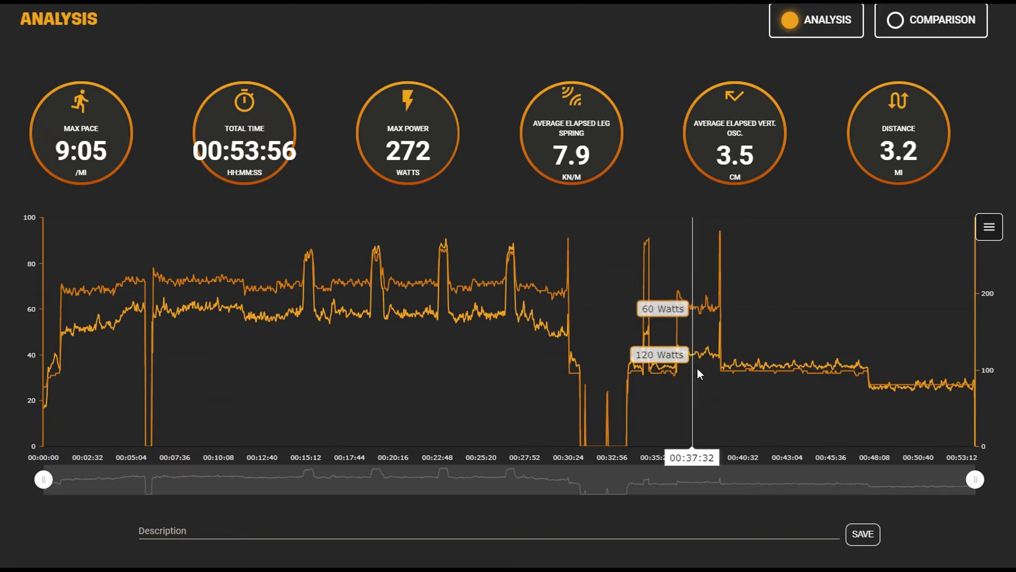
# - Remove form power from the graph so that only power is plotted
pyautogui.click(977, 238)
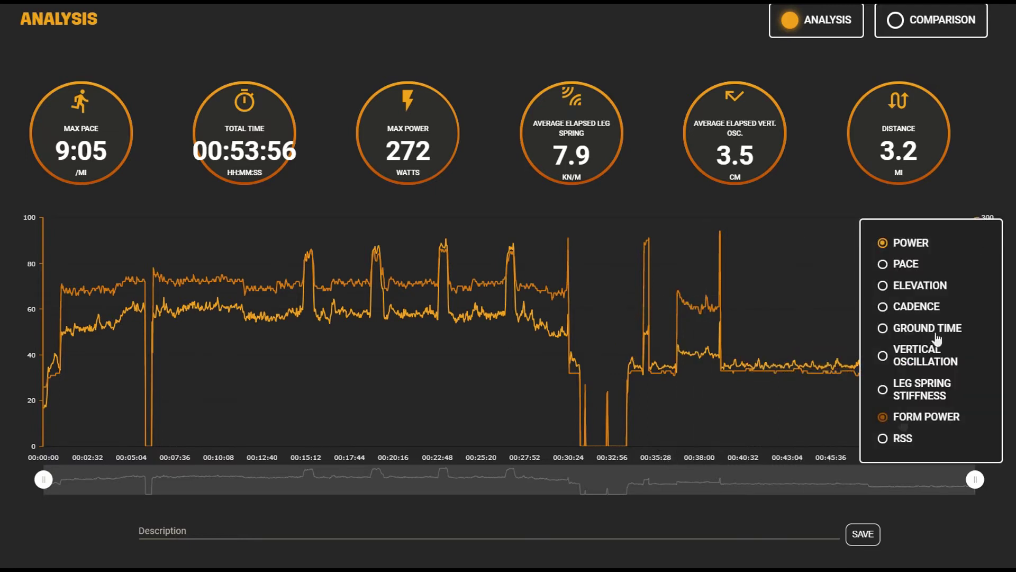
pyautogui.click(914, 419)
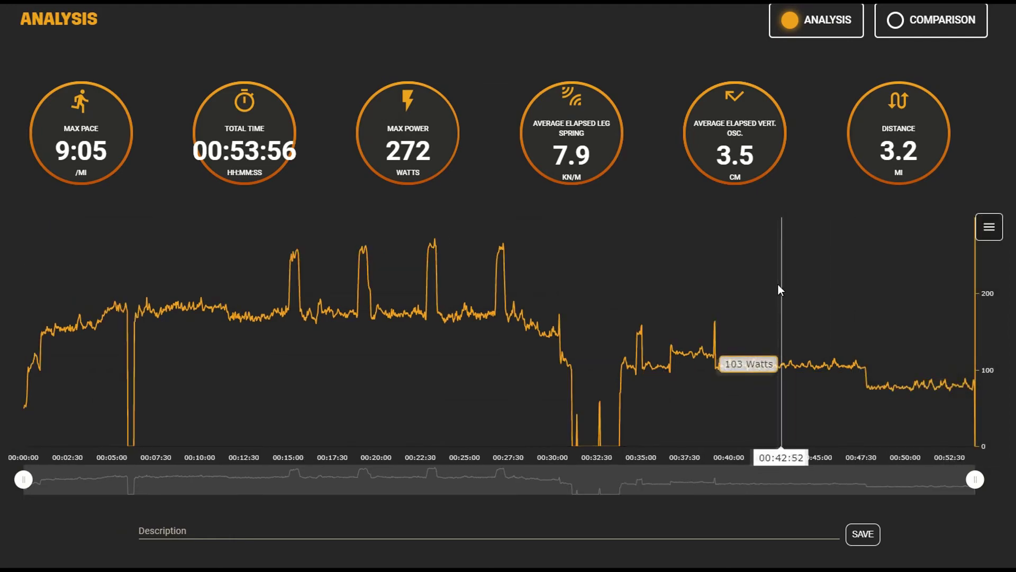
# - Review the morning run's summary, heart of the elapsed statistics and power graph, comparing the overall figures with the plotted power
pyautogui.scroll(1, 776, 284)
pyautogui.scroll(5, 775, 285)
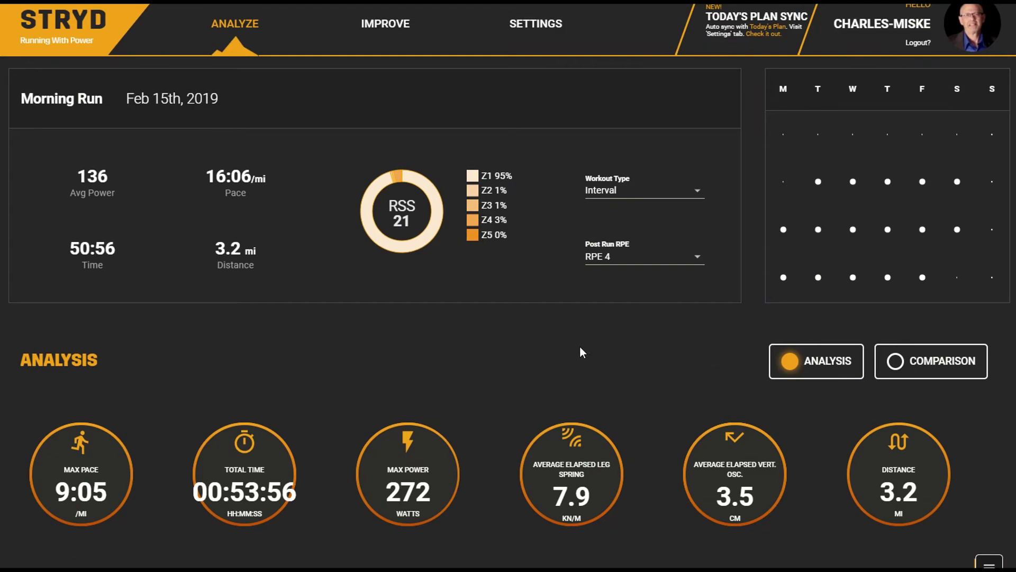
pyautogui.scroll(-2, 580, 349)
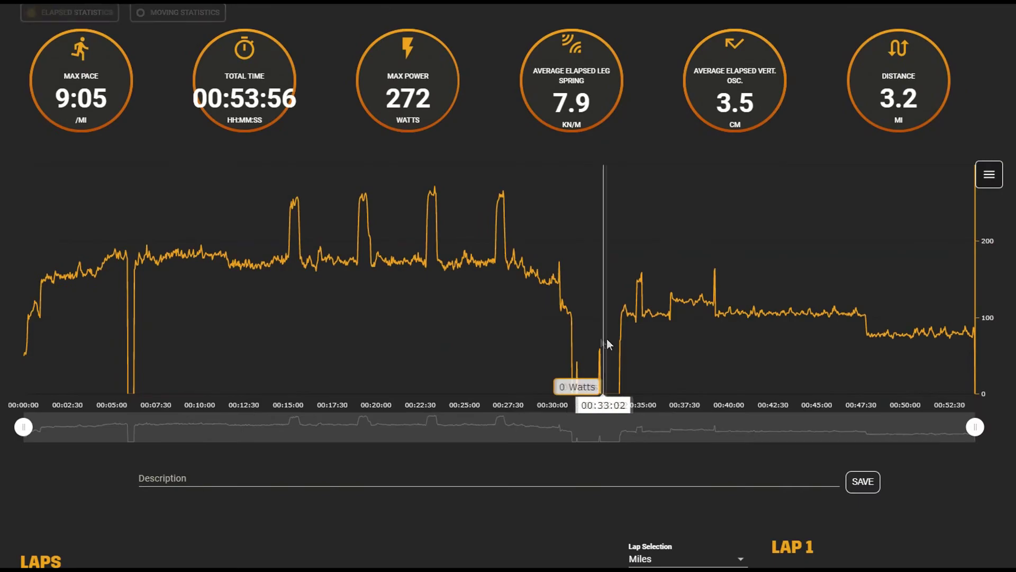
pyautogui.scroll(3, 314, 309)
pyautogui.scroll(3, 283, 319)
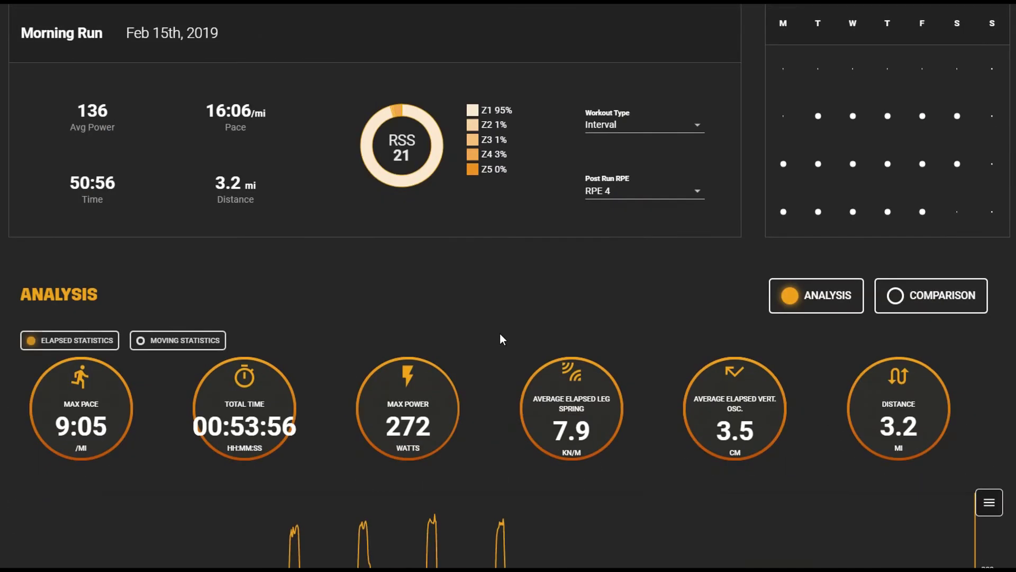
pyautogui.scroll(-3, 532, 315)
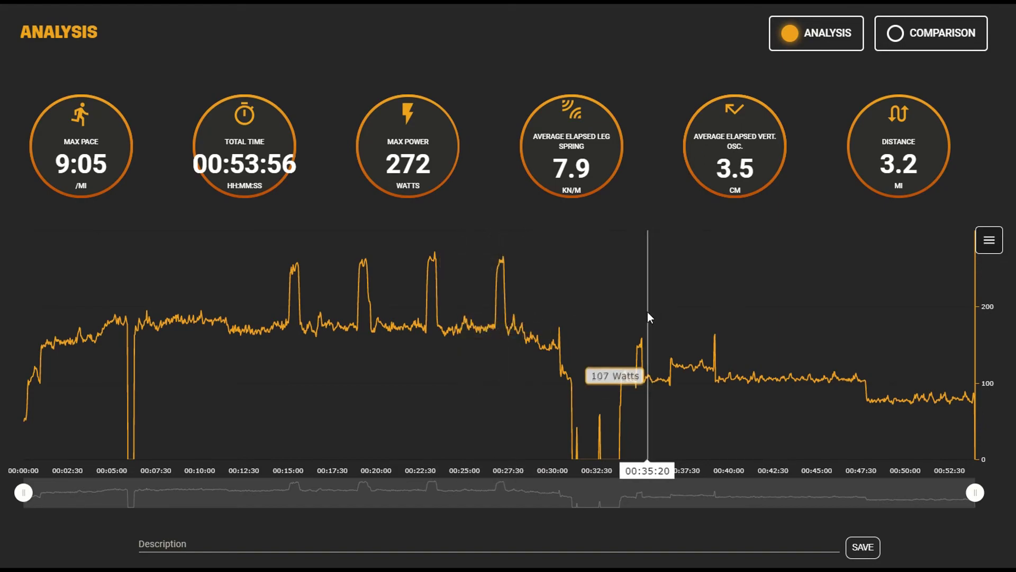
pyautogui.scroll(2, 604, 324)
pyautogui.scroll(3, 603, 328)
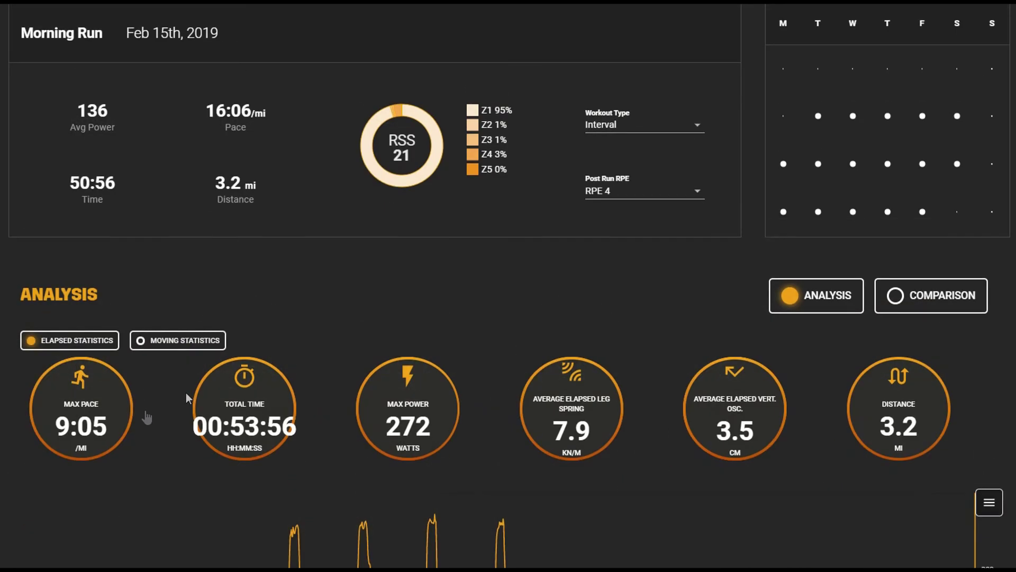
pyautogui.scroll(-4, 361, 352)
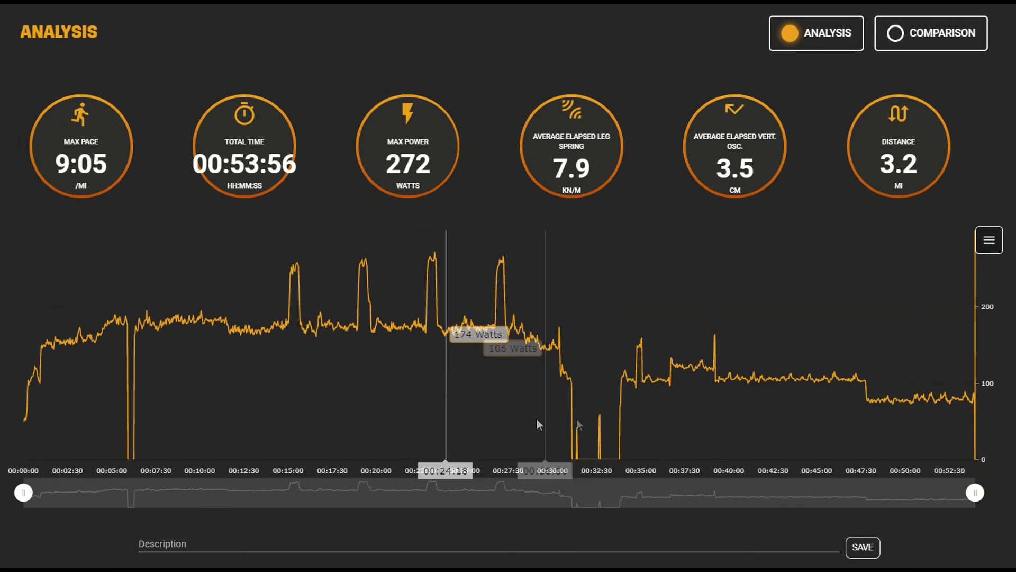